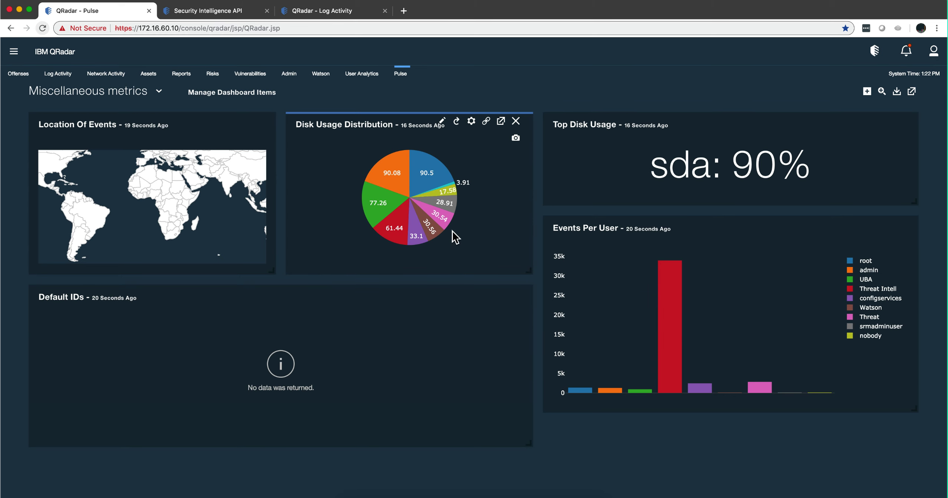
- Open the Disk Usage Distribution panel for editing to view its disk-utilization AQL query
click(442, 121)
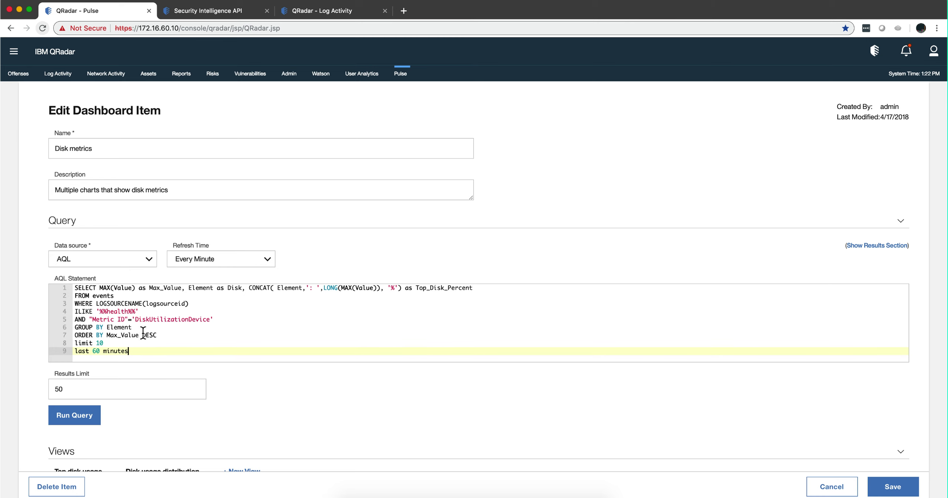
- Review the chart type options, keep Pie Chart, and cancel the edit without saving
scroll(156, 373, down, 2)
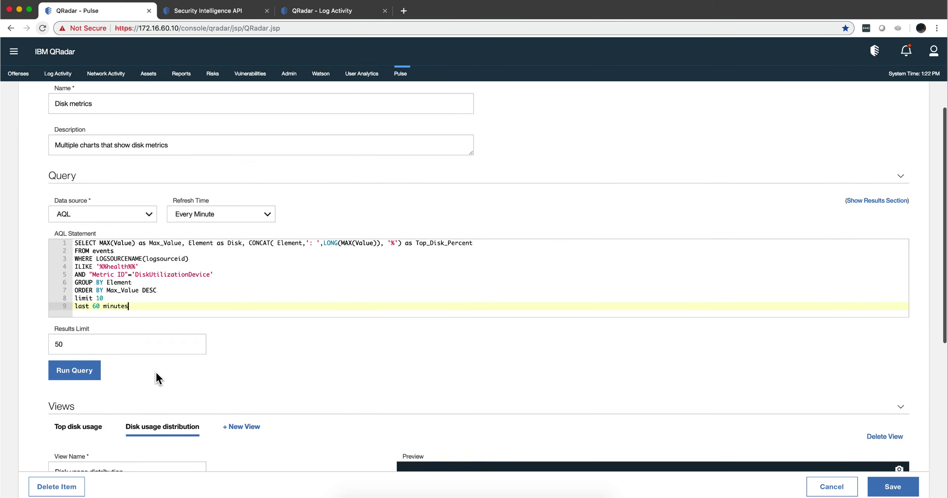
scroll(155, 372, down, 5)
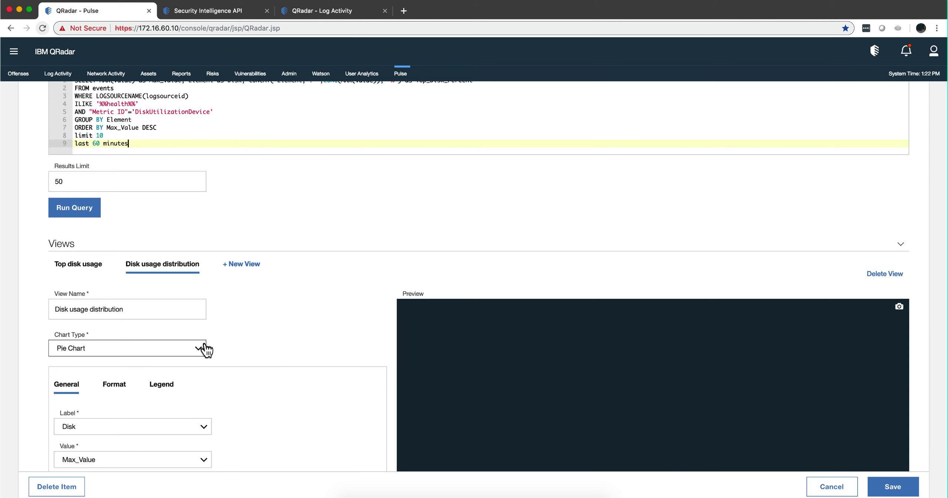
click(203, 350)
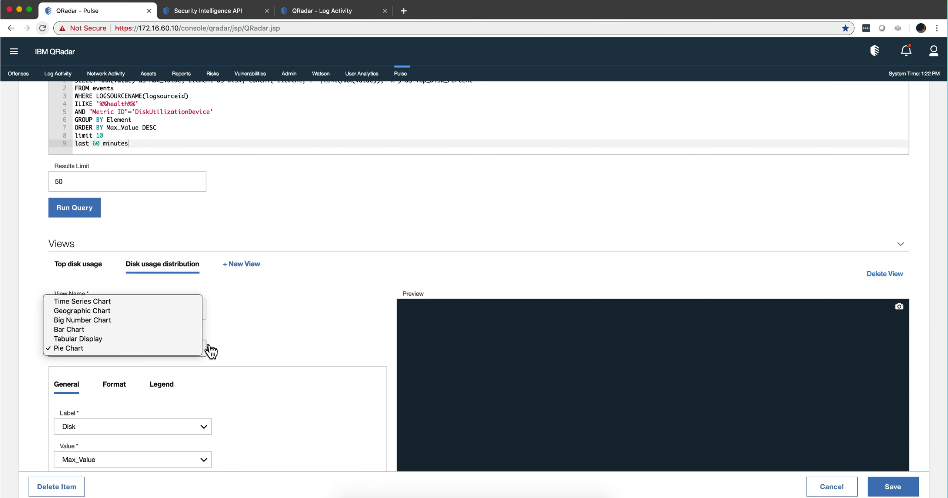
click(270, 327)
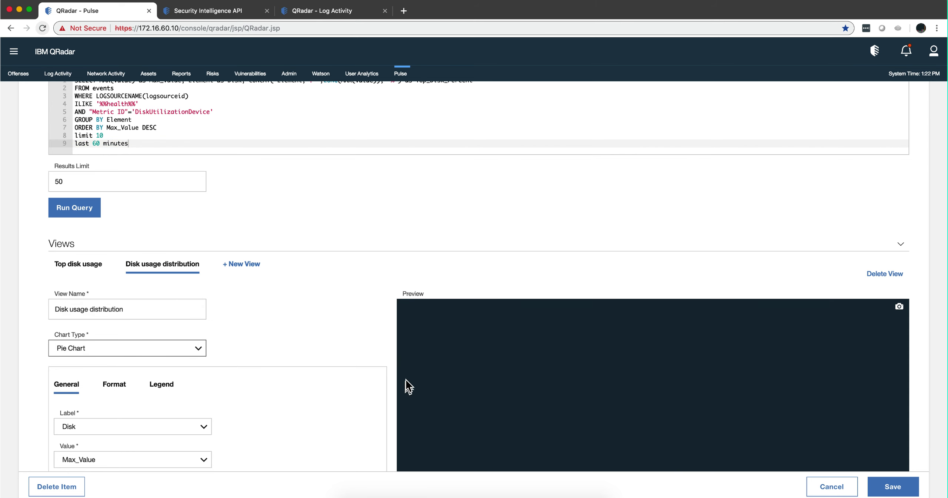
click(841, 489)
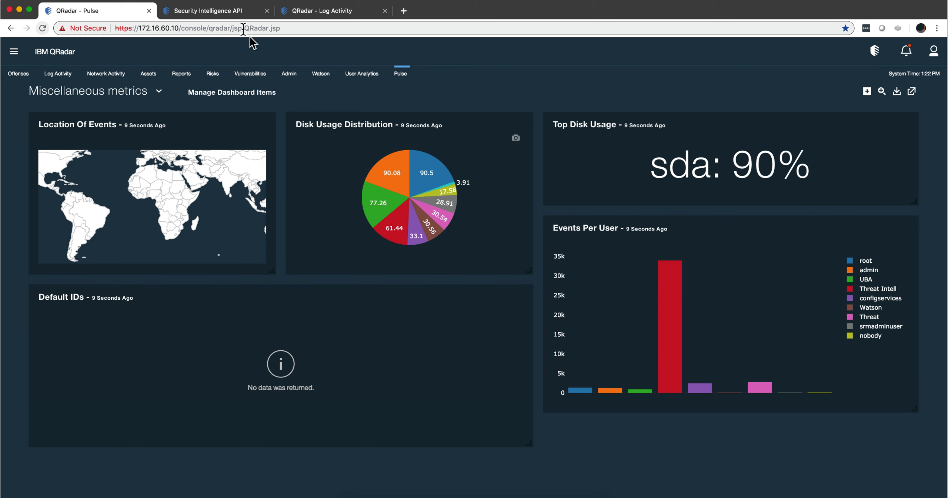
- Go from the Security Intelligence API page to the QRadar Log Activity browser tab
click(233, 10)
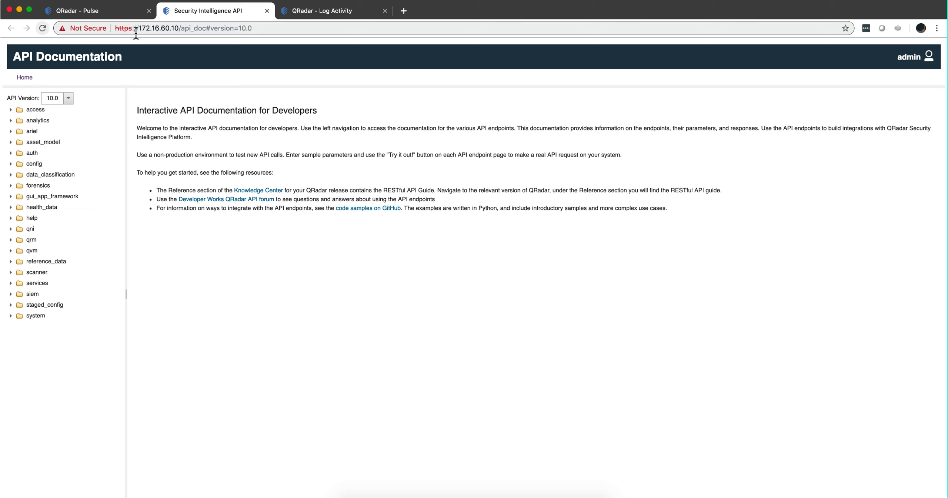
click(304, 11)
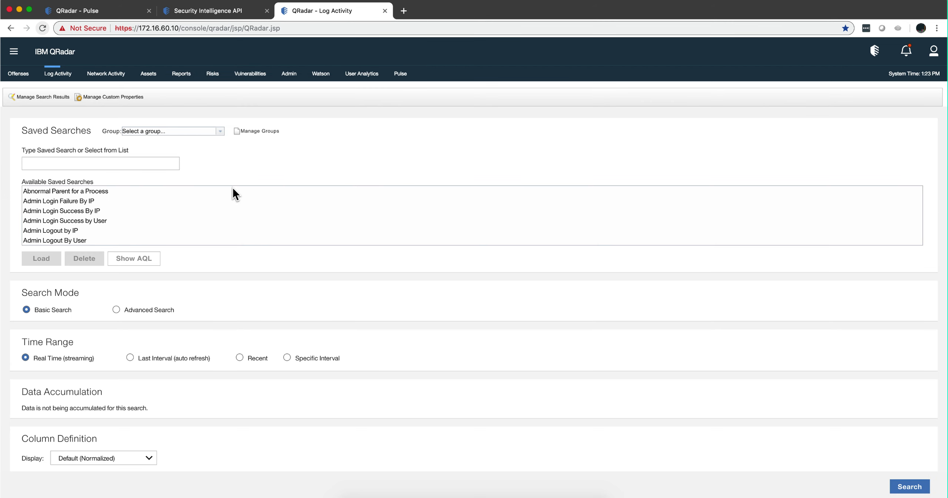
- Load the Log Activity real-time event view under the UltraQuiet search
click(51, 74)
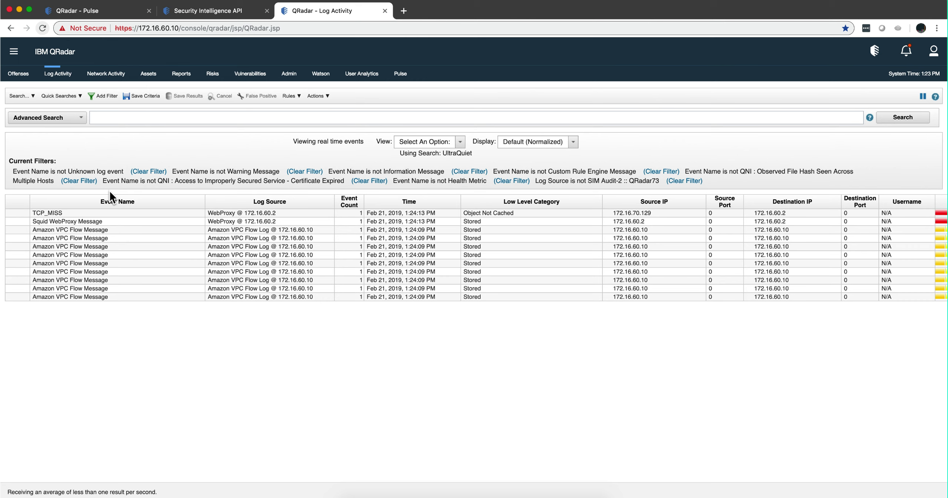
- Start a new Log Activity search and bring its Column Definition section into view
click(34, 95)
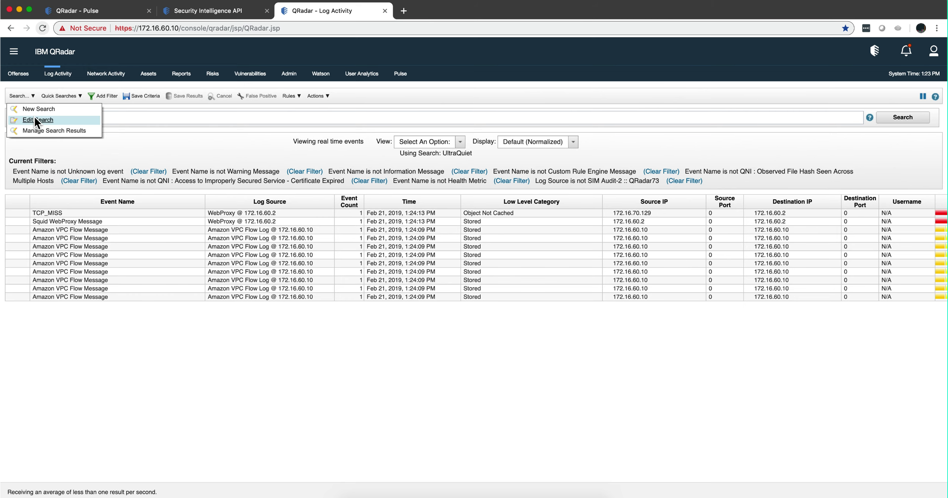
click(37, 108)
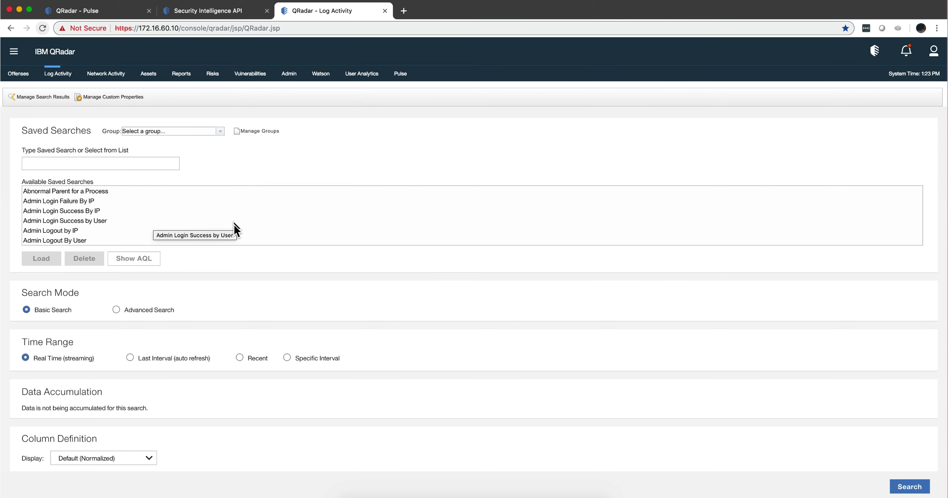
scroll(218, 276, down, 3)
scroll(217, 276, up, 3)
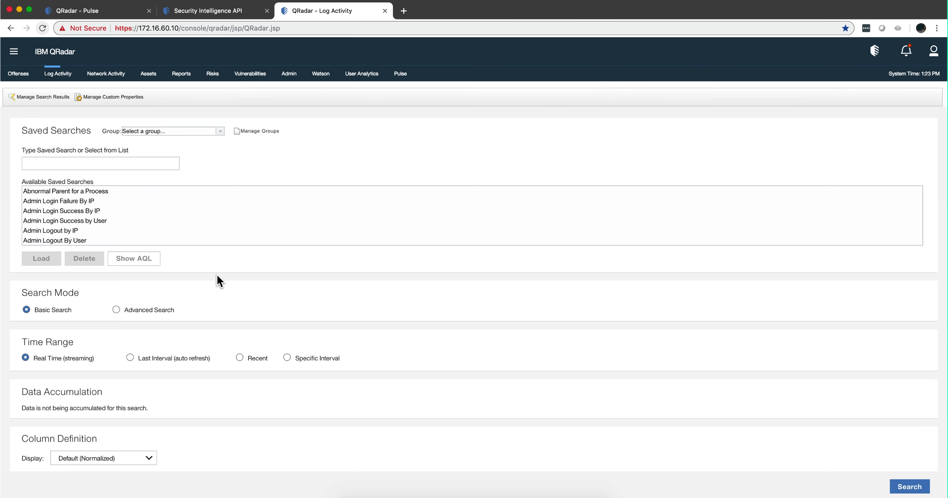
scroll(217, 276, down, 5)
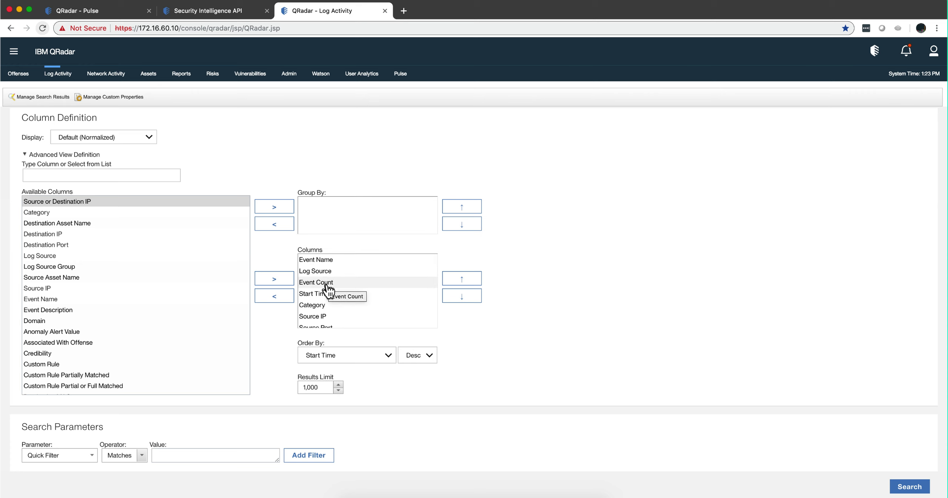
- Remove the Event Count, Start Time, Category and Source Port columns from the search
click(322, 284)
click(274, 297)
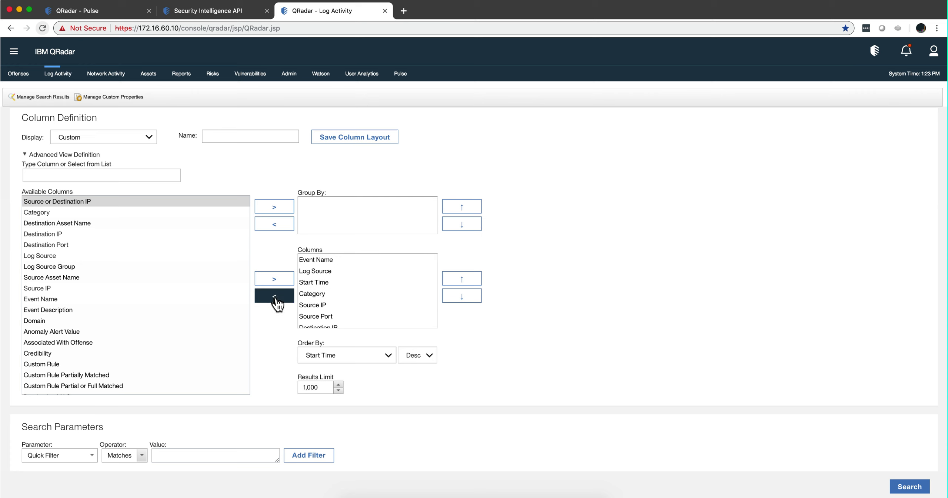
click(313, 284)
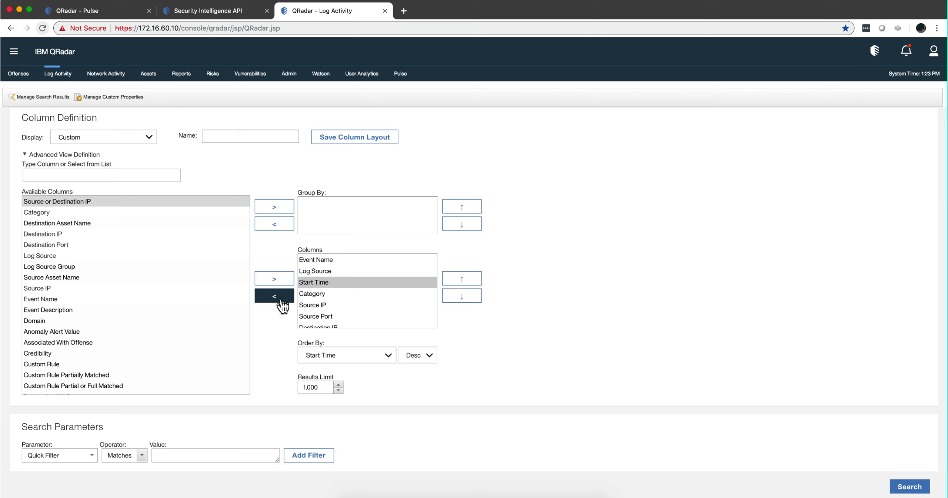
click(280, 298)
click(312, 283)
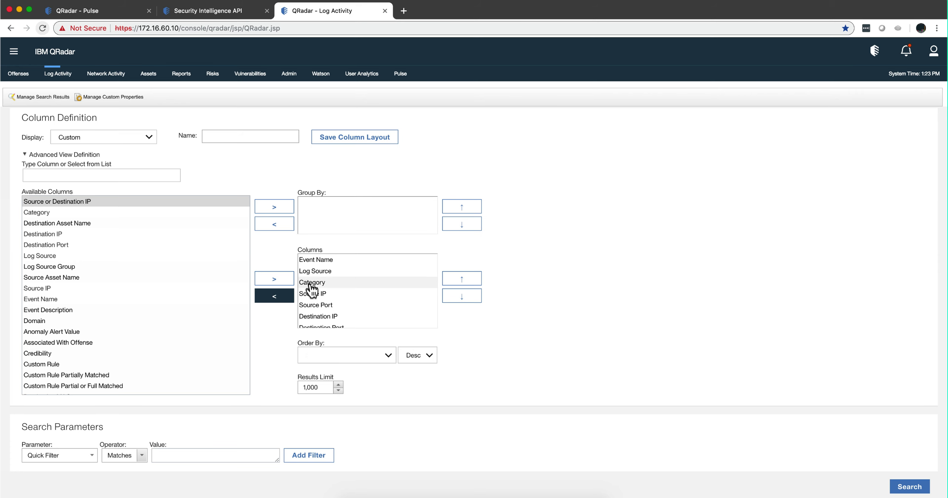
click(283, 300)
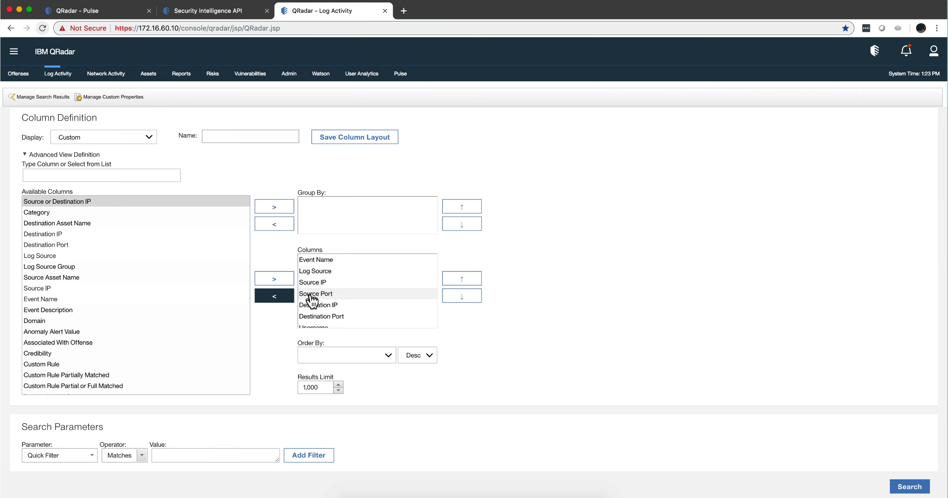
click(313, 294)
click(274, 299)
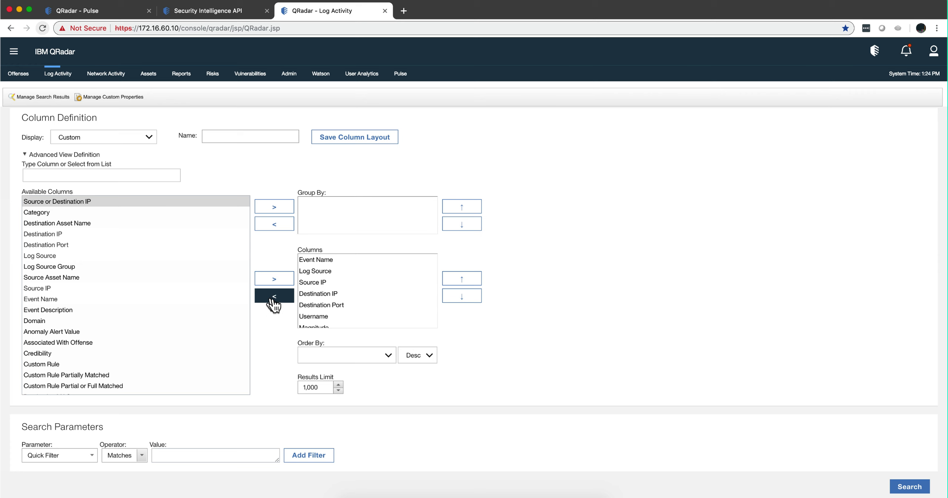
- Remove the Destination Port, Username and Magnitude columns as well
click(312, 311)
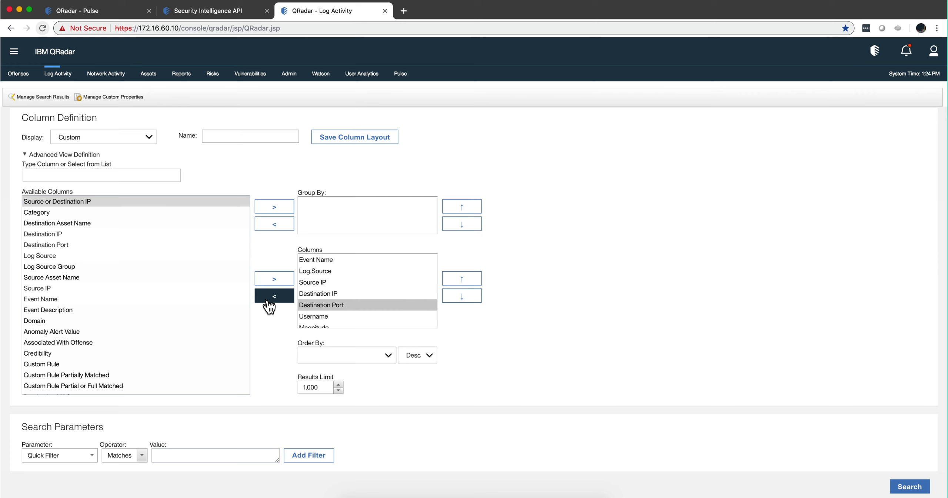
click(269, 306)
click(313, 306)
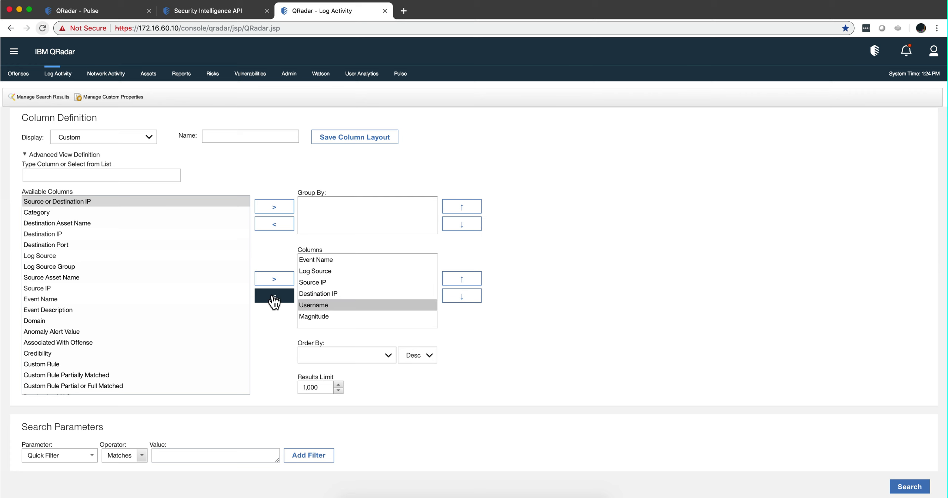
click(274, 301)
click(313, 306)
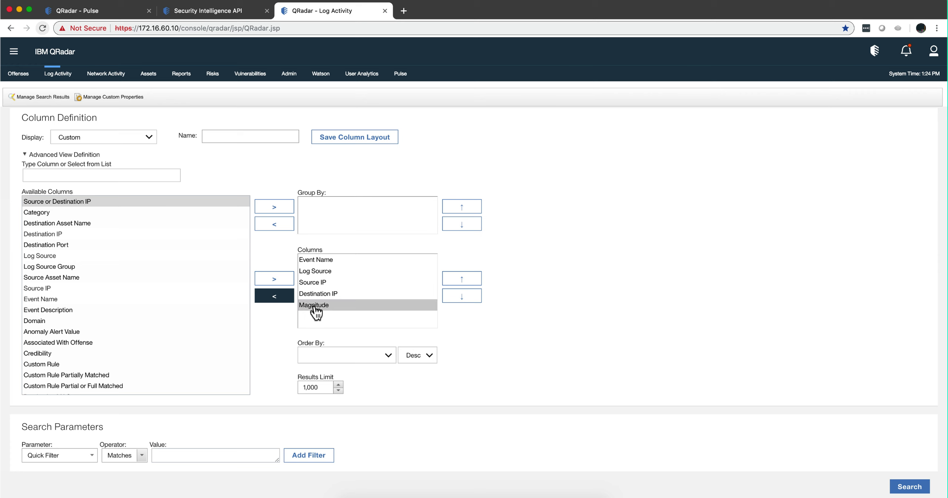
click(279, 299)
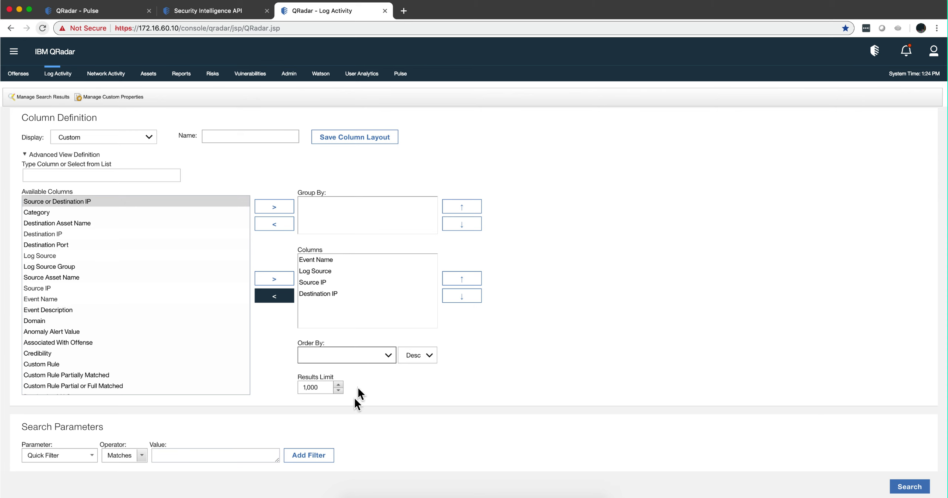
scroll(414, 398, down, 5)
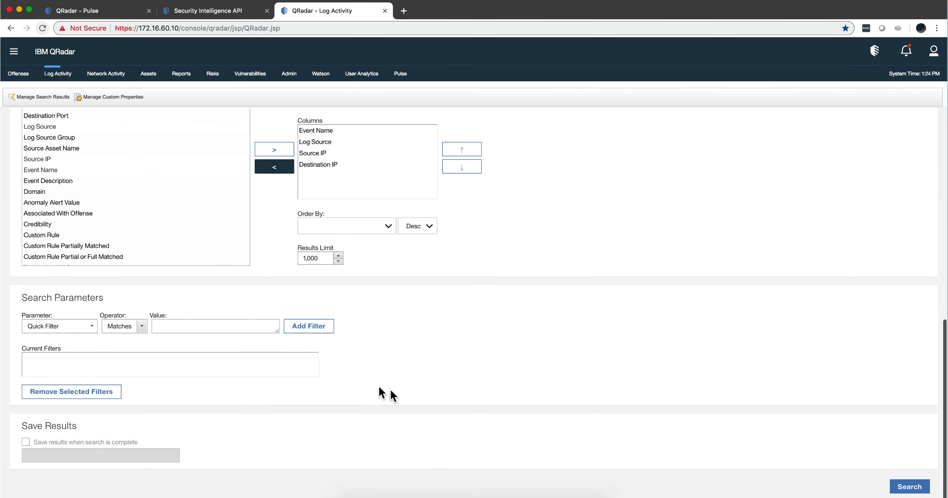
- Add a Log Source [Indexed] filter for Amazon VPC Flow Log @ 172.16.60.10
click(91, 327)
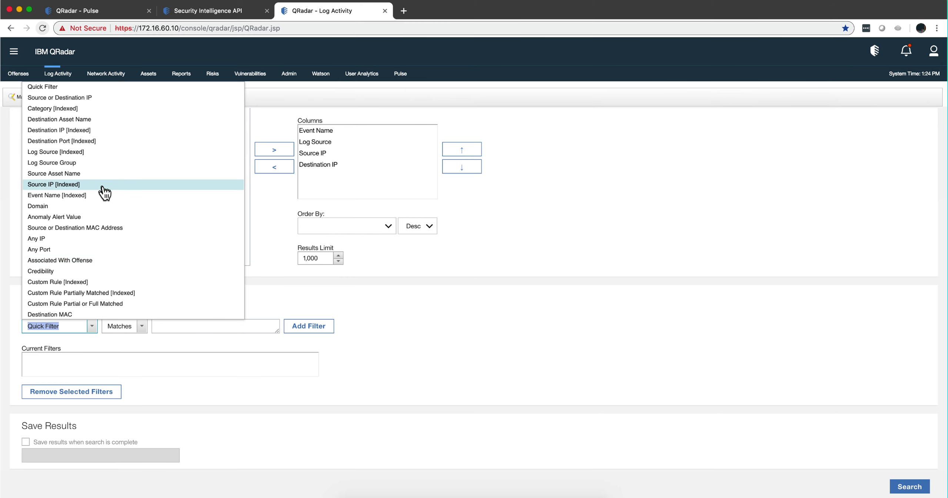
click(93, 152)
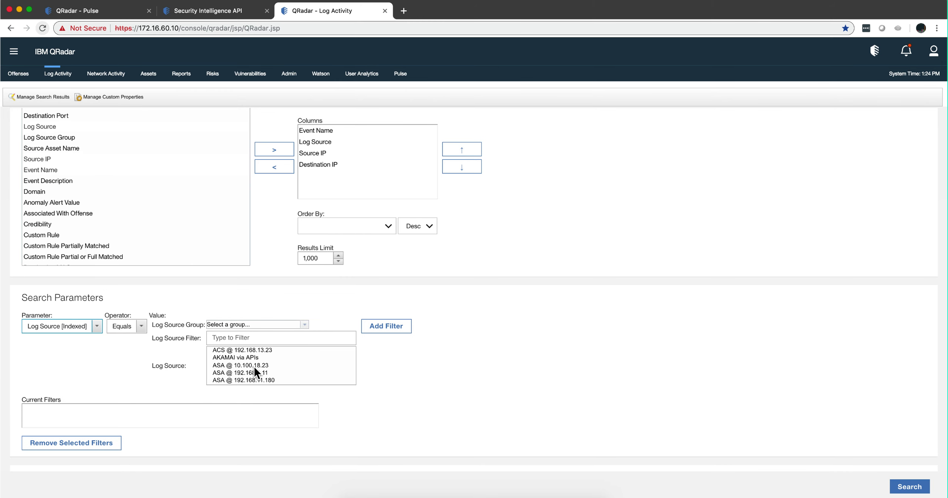
click(230, 337)
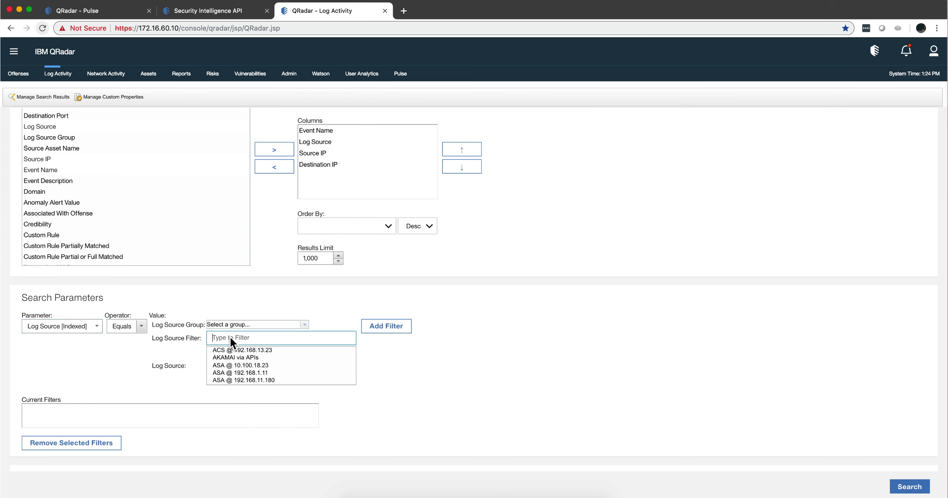
text(Am)
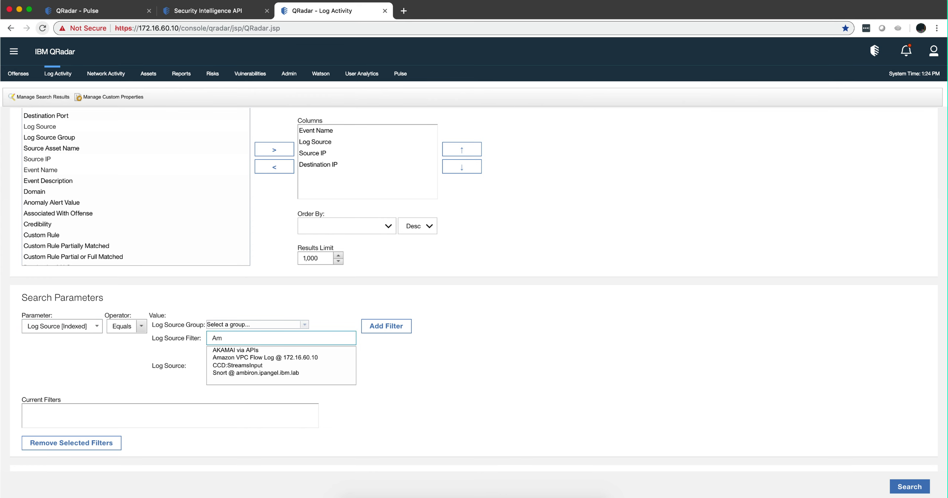
click(245, 359)
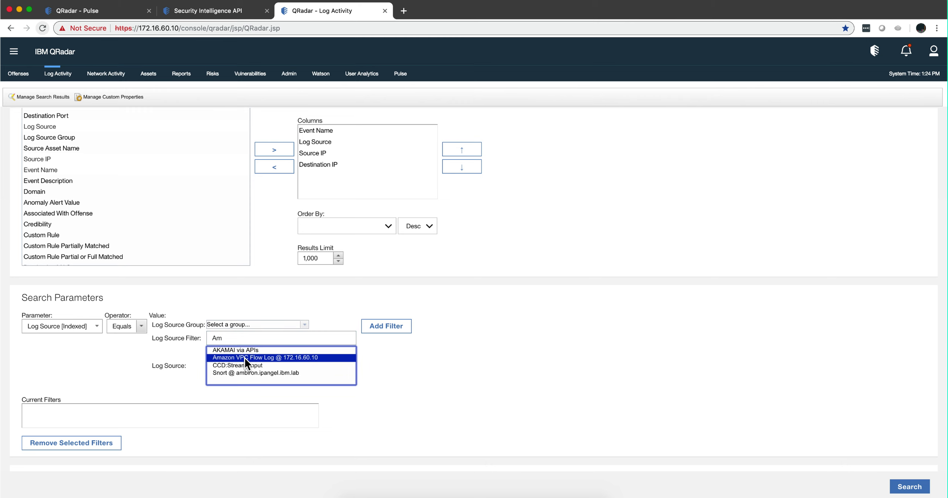
click(404, 326)
scroll(512, 341, down, 2)
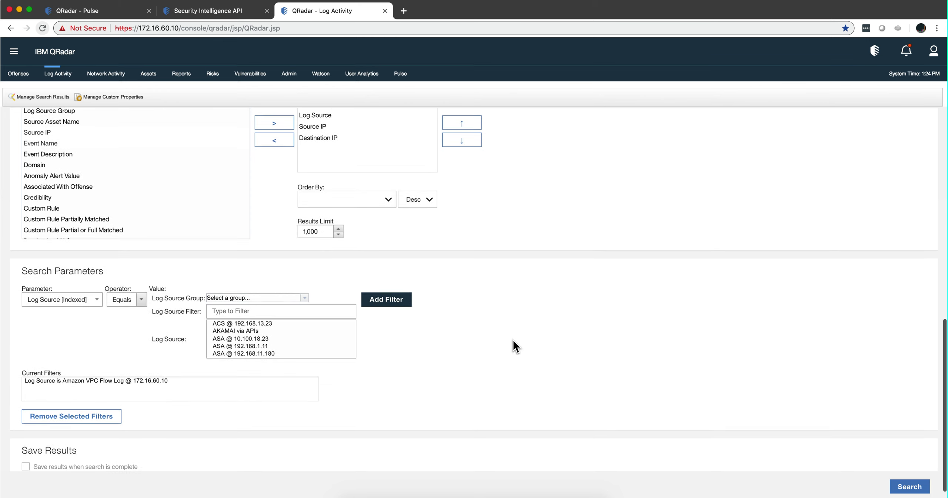
scroll(512, 341, up, 10)
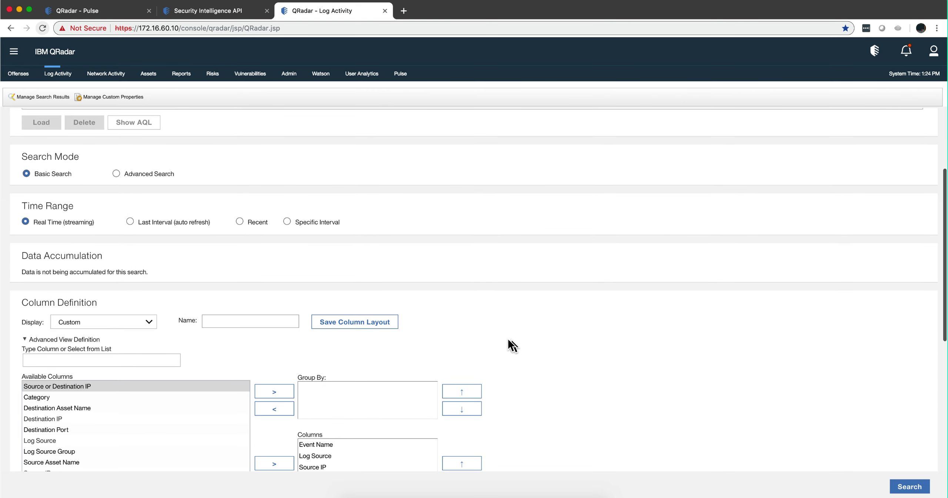
- Set the search time range to Recent, Last 7 Days
click(239, 221)
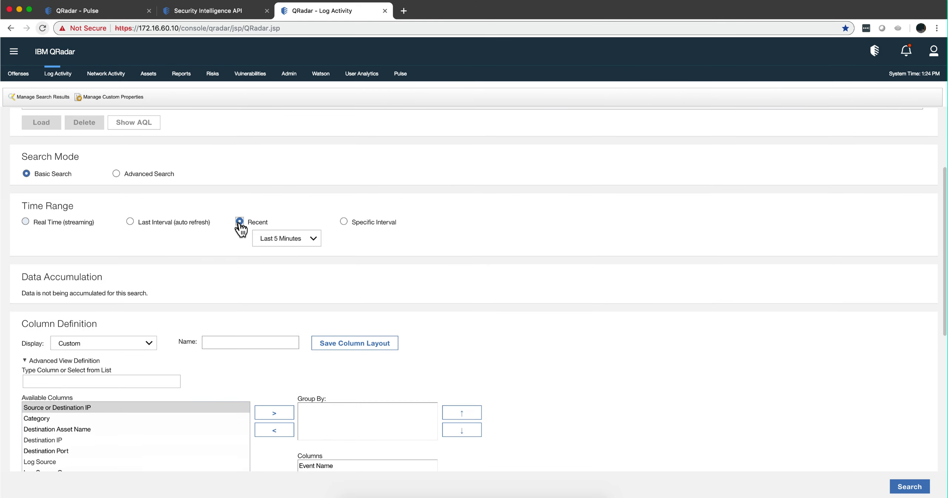
click(297, 238)
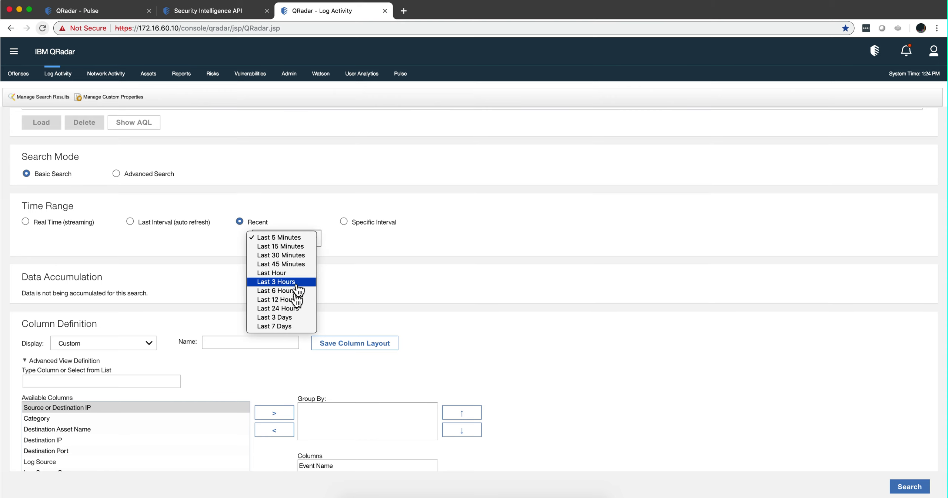
click(287, 327)
scroll(694, 335, down, 10)
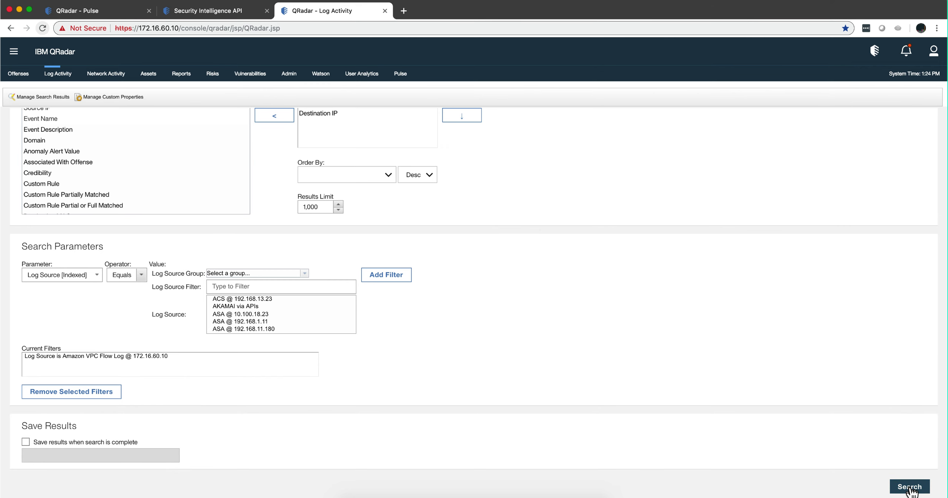
- Run the search to list Amazon VPC Flow Message events from 2/14 to 2/21/2019
click(909, 488)
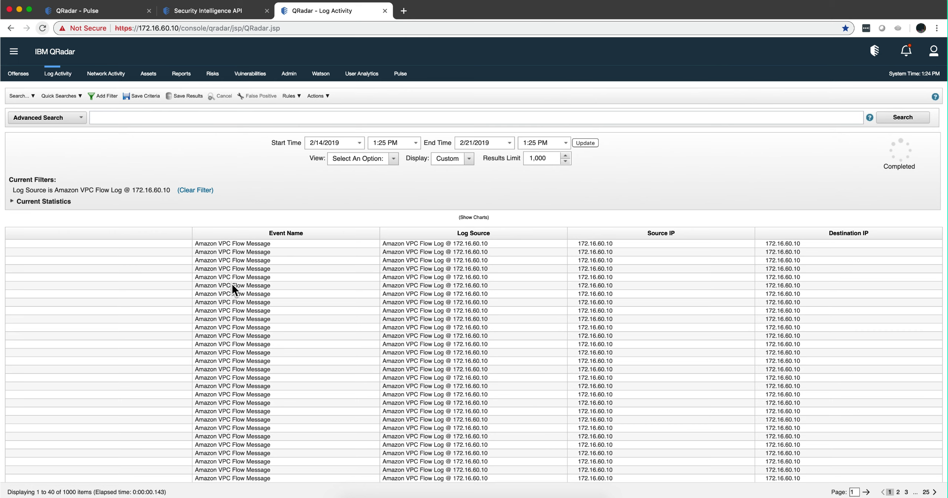
mouse_move(232, 288)
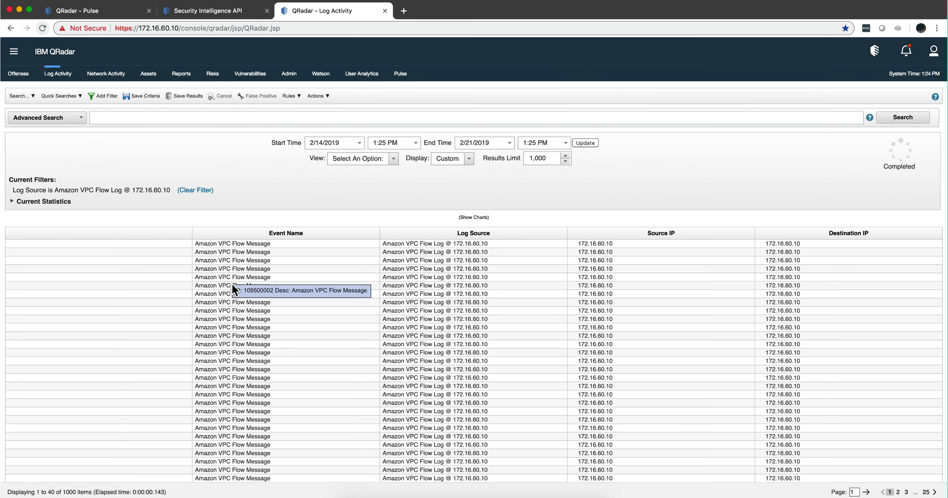
- Save the search criteria as 'TestAmazon', included in Quick Searches
click(135, 95)
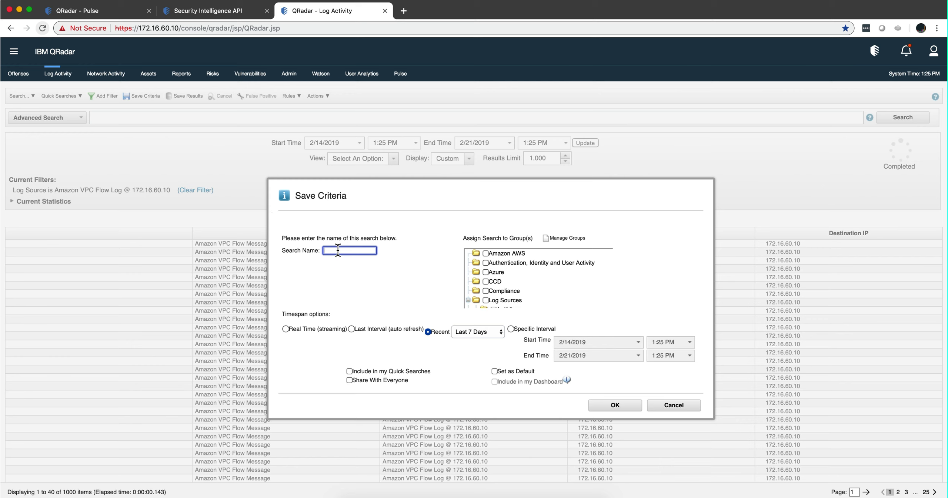
text(TestAmazon)
click(349, 372)
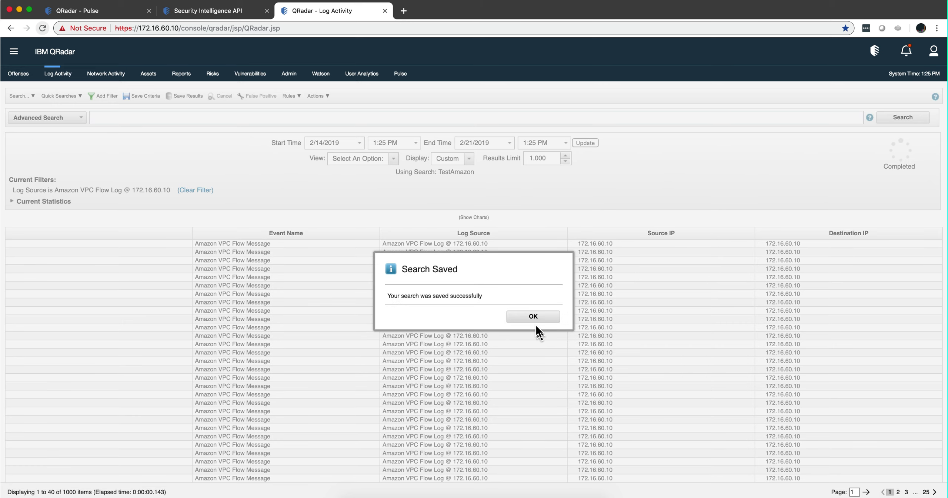
click(532, 318)
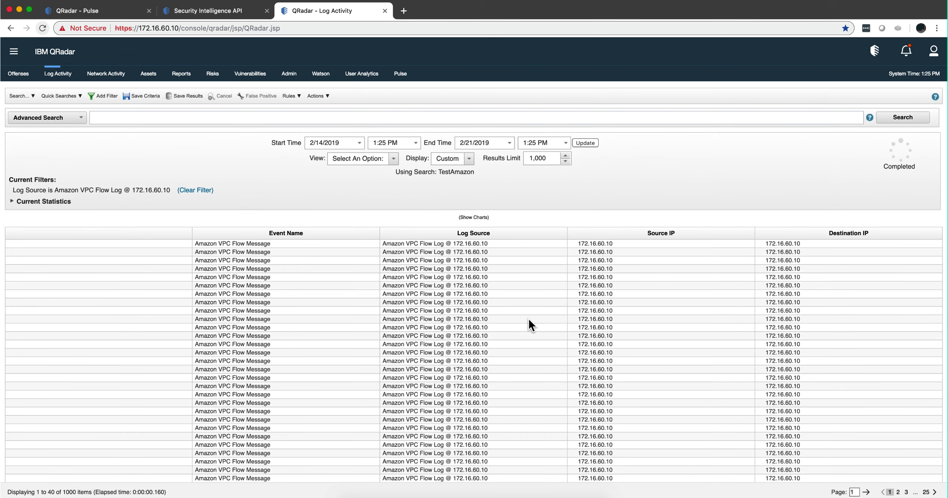
- Filter Edit Search's saved searches by 'test', then load and select TestAmazon
click(26, 94)
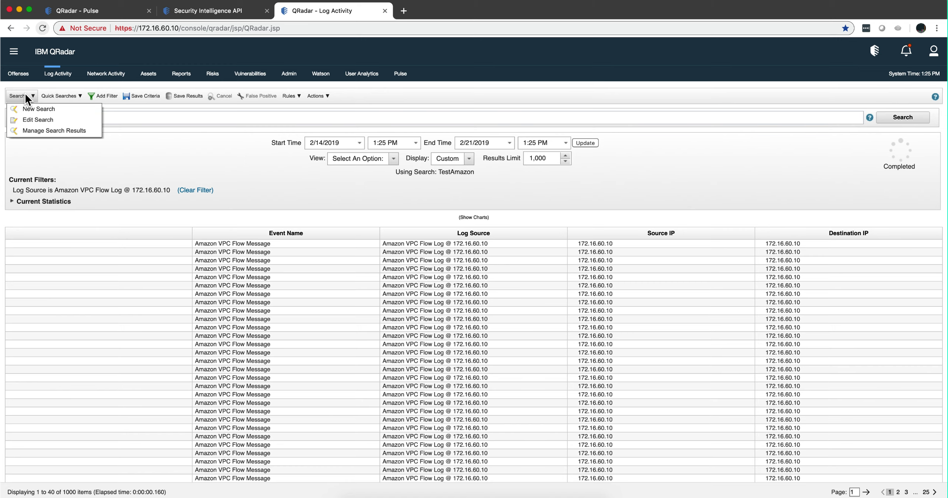
click(28, 118)
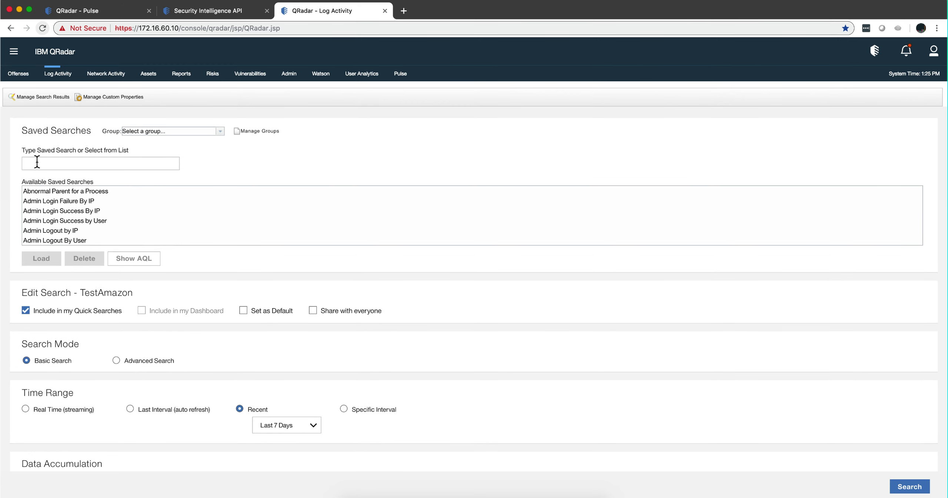
click(37, 161)
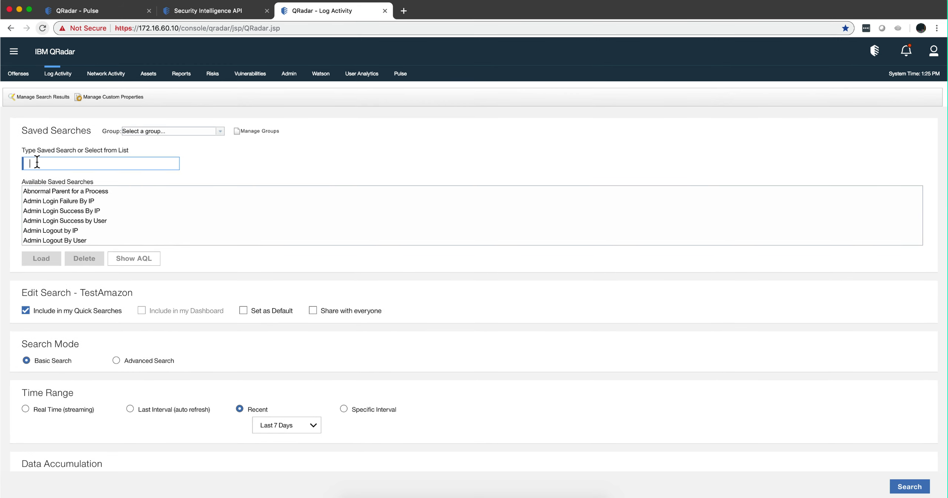
text(test)
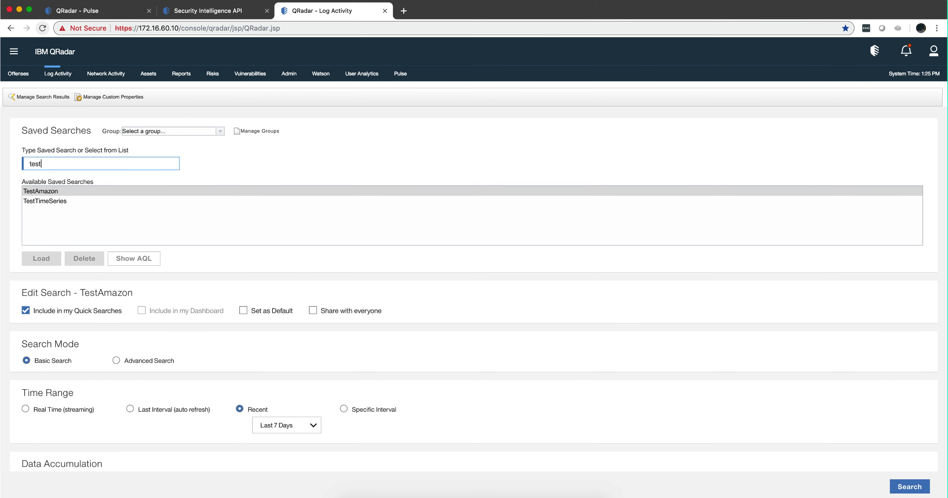
click(34, 190)
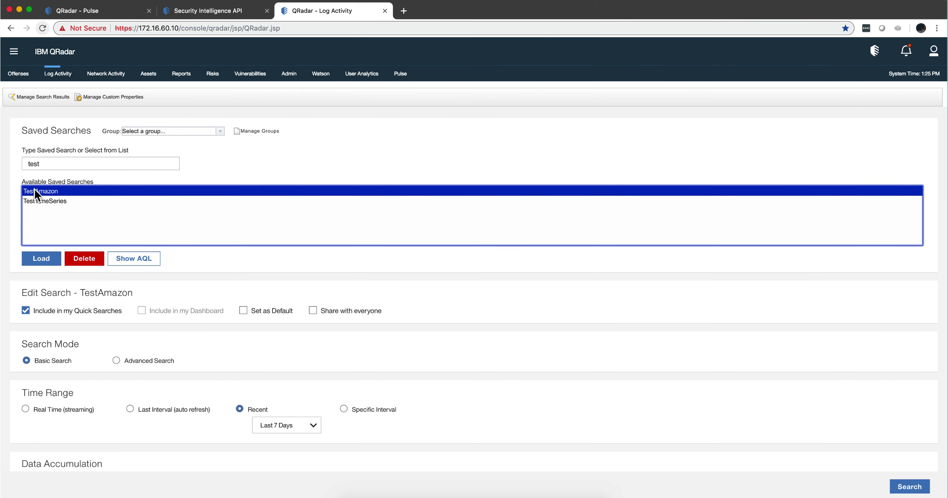
click(44, 258)
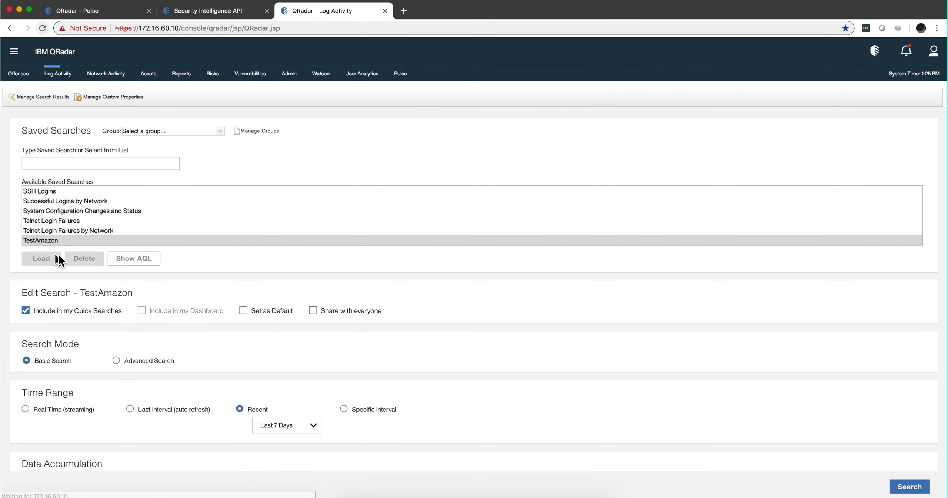
click(87, 240)
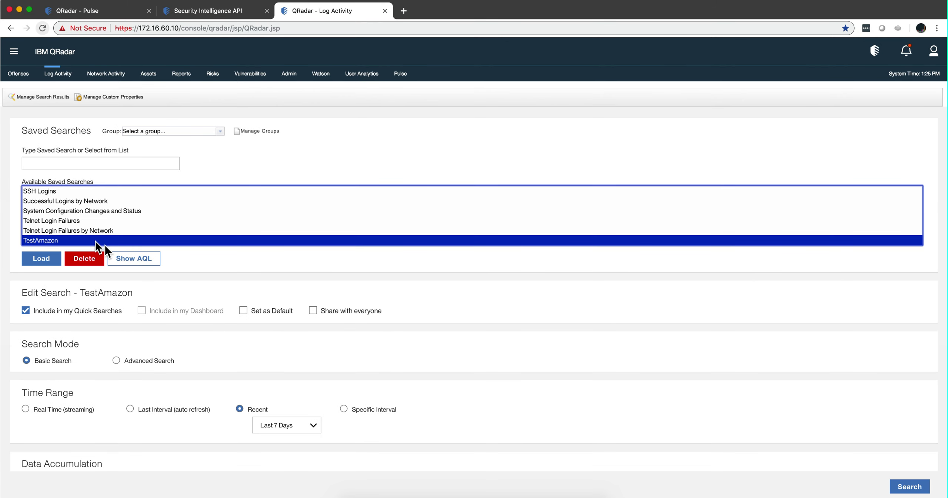
- Show TestAmazon's AQL query and copy it to the clipboard
click(137, 259)
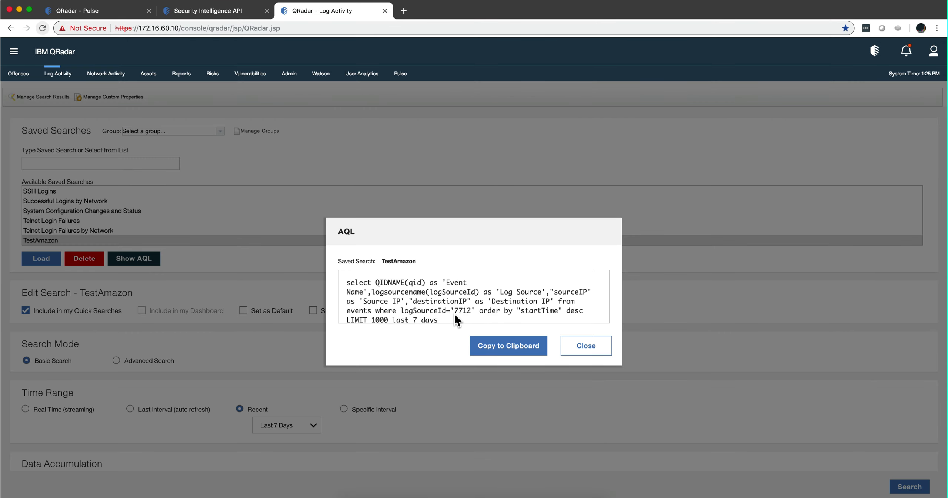
click(508, 344)
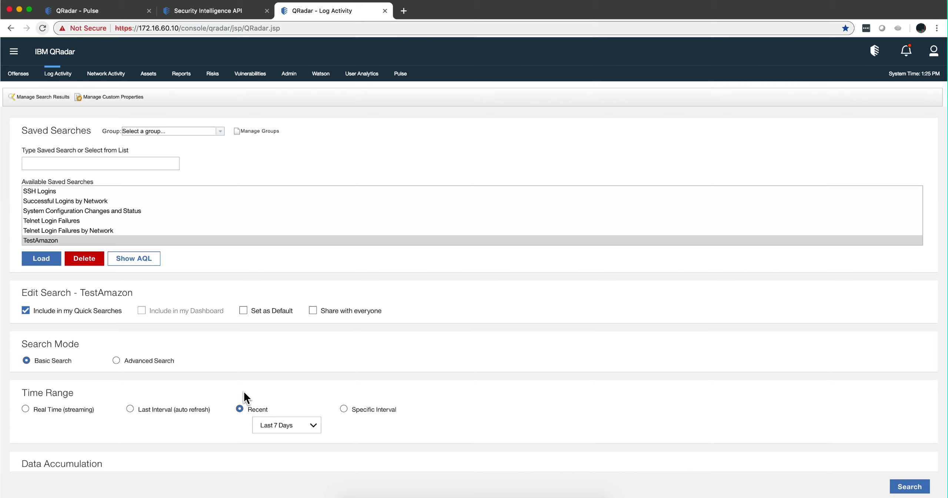
scroll(243, 392, down, 3)
scroll(244, 391, up, 3)
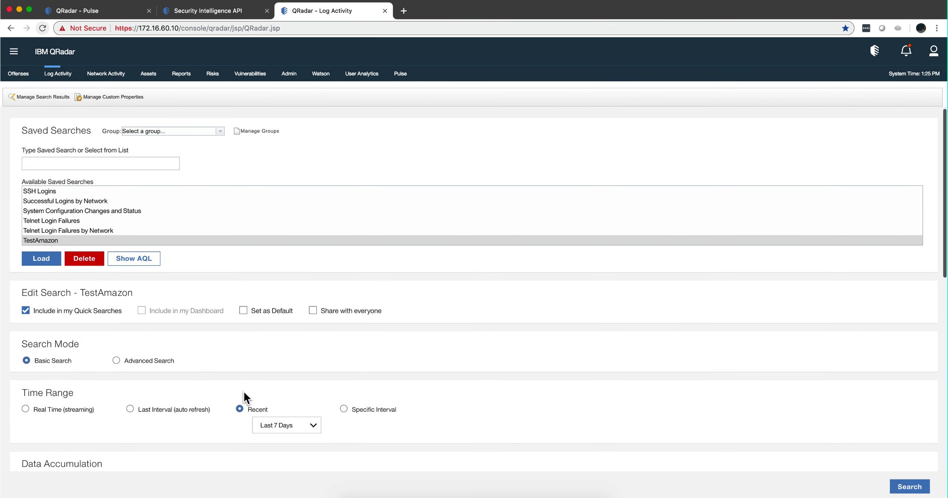
- Paste the copied AQL into the Log Activity Advanced Search box and run it
click(61, 73)
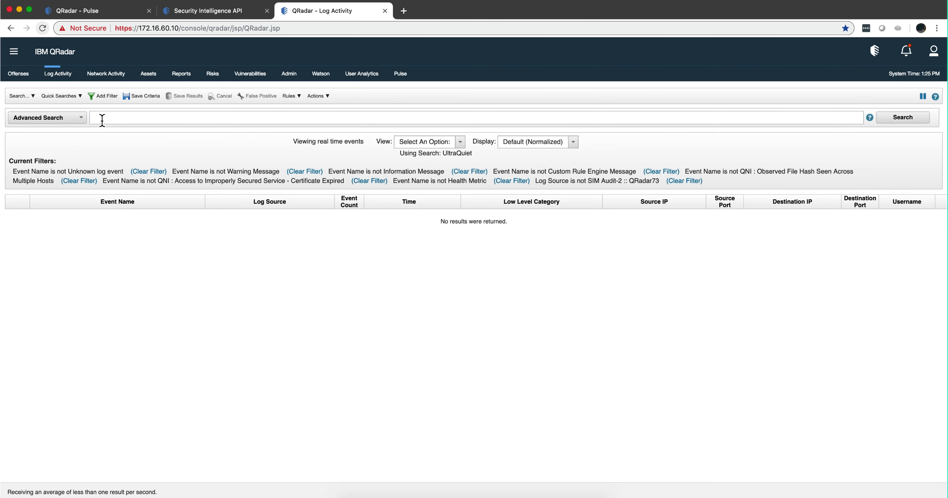
click(102, 121)
text(SELECT QIDNAME(qid) as 'Event Name',logsourcename(logSourceId) as 'Log Source',"sourceIP" as 'Source IP',"destinationIP" as 'Destination IP' from events where logSourceId='7712' order by "startTime" desc LIMIT 1000 last 7 days)
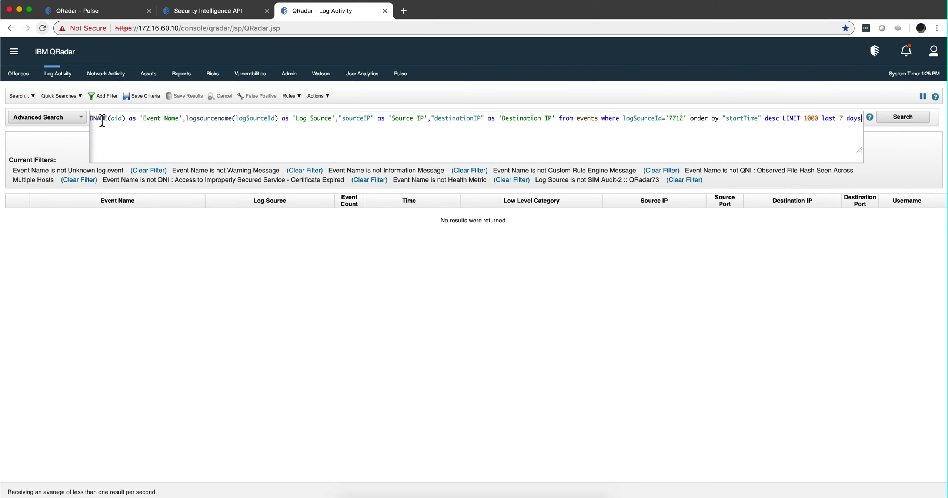
click(907, 119)
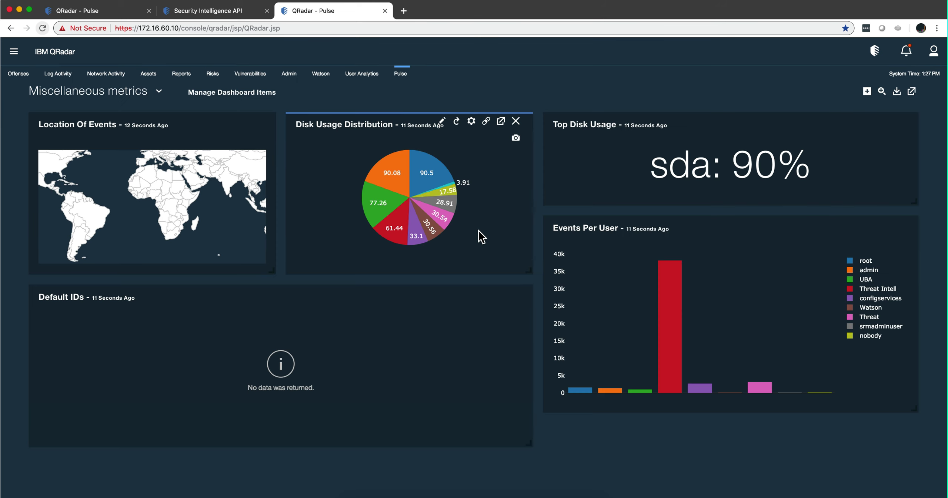
- Open the Events Per User widget on the Pulse dashboard for editing
mouse_move(592, 232)
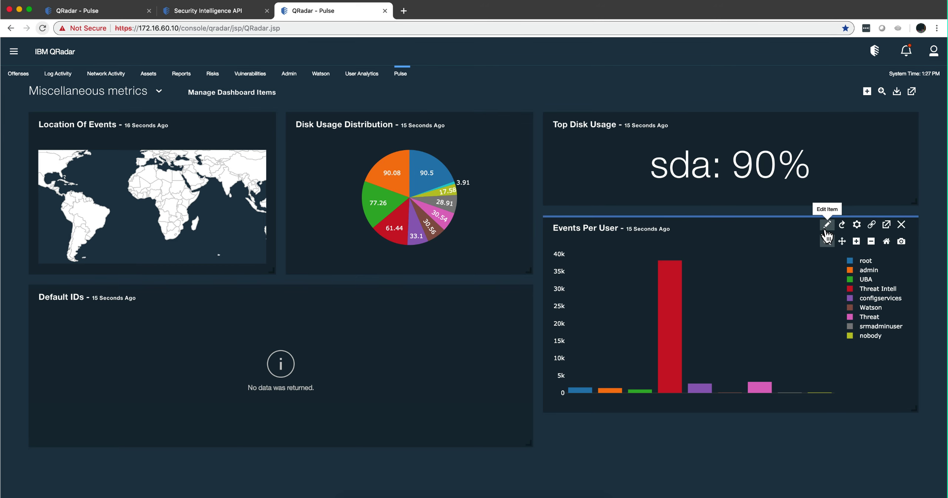
click(826, 225)
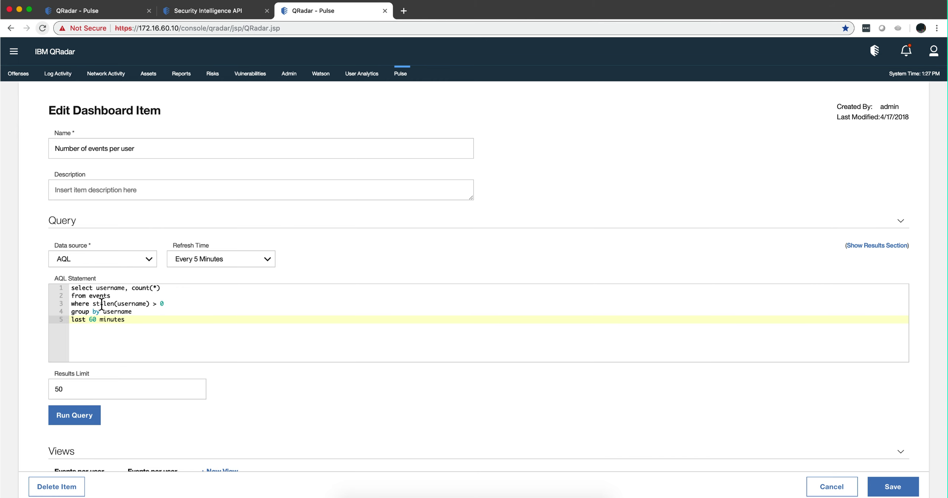
- Replace the chart's entire AQL statement with the copied Amazon VPC Flow query
drag(134, 321, 64, 277)
text(select QIDNAME(qid) as 'Event Name',logsourcename(logSourceId) as 'Log Source',"sourceIP" as 'Source IP',"destinationIP" as 'Destination IP' from events where logSourceId='7712' order by "startTime" desc LIMIT 1000 last 7 days)
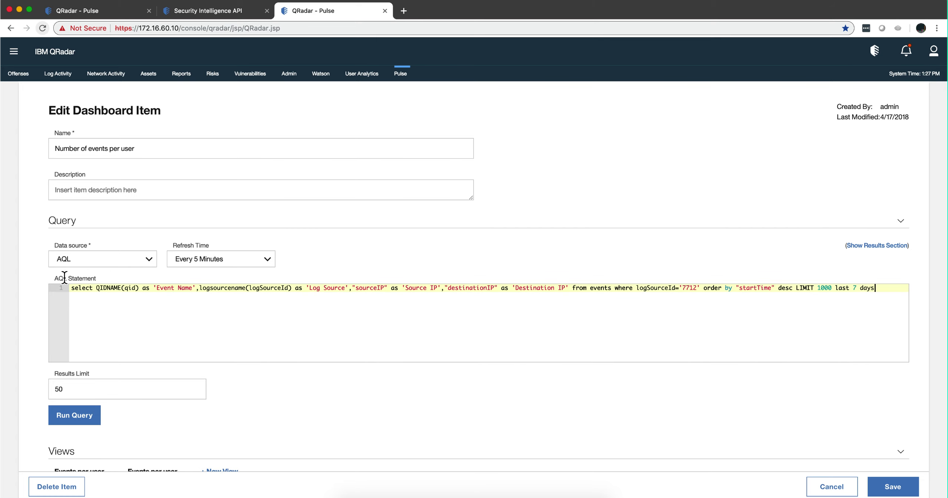
scroll(102, 311, down, 5)
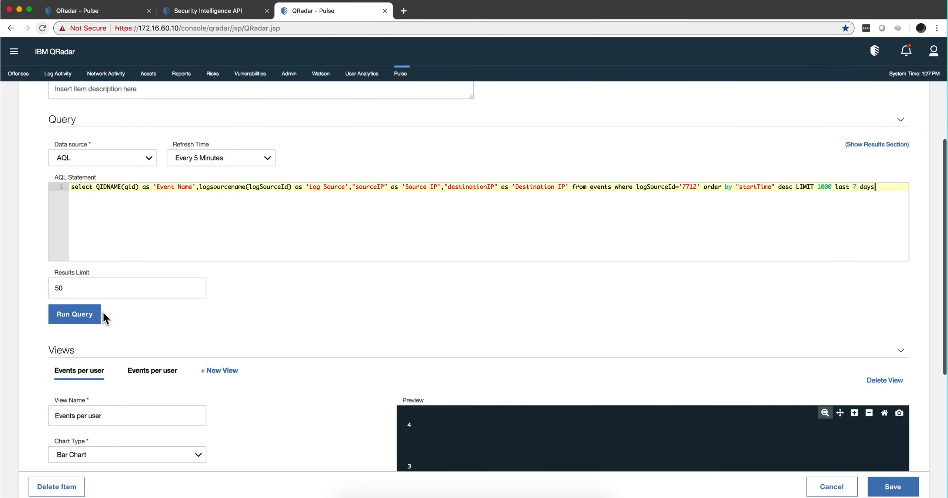
scroll(103, 312, down, 1)
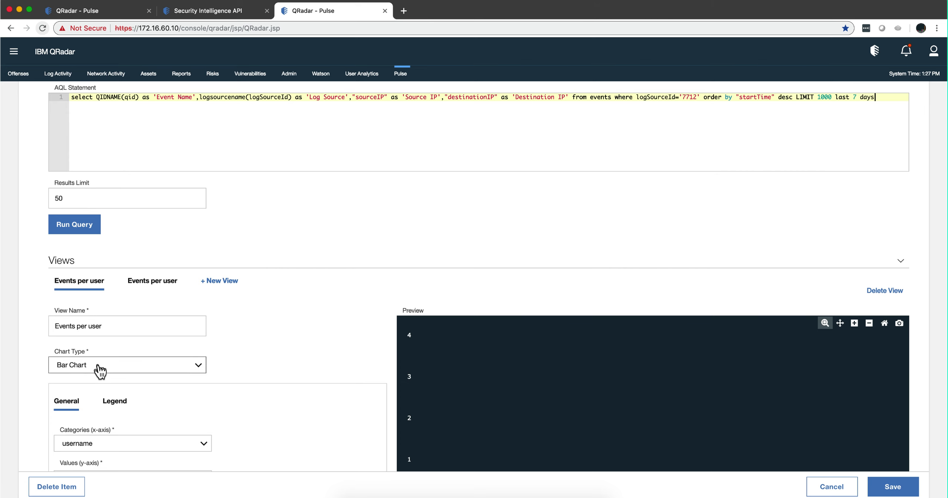
scroll(98, 366, down, 2)
scroll(98, 364, down, 1)
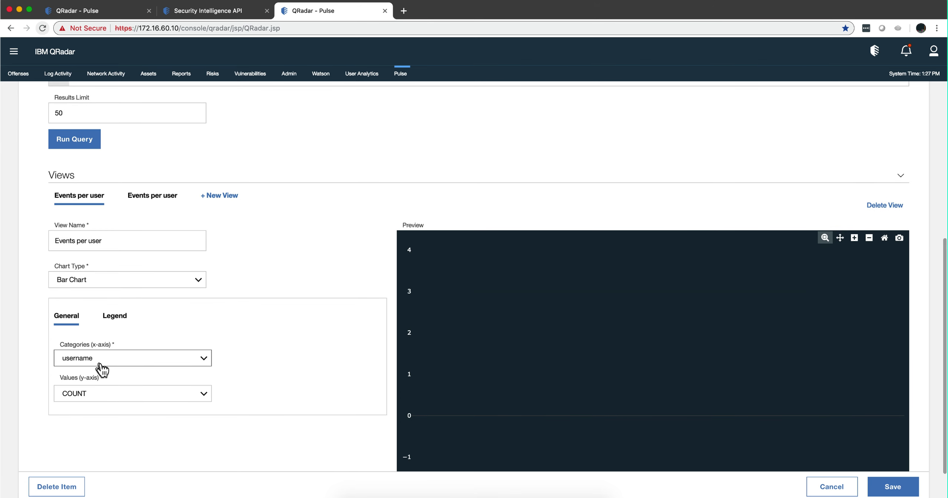
- Check the chart Categories dropdown, leaving it on username
click(108, 359)
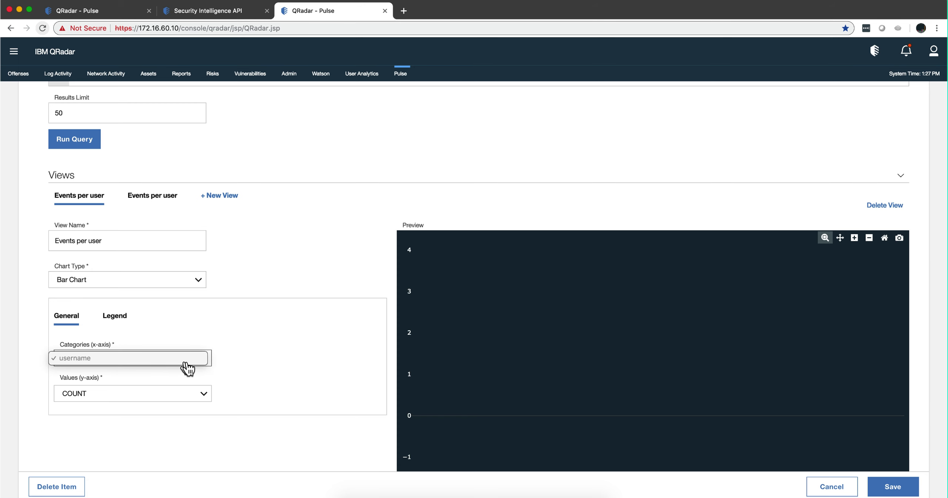
click(210, 364)
click(209, 364)
click(210, 365)
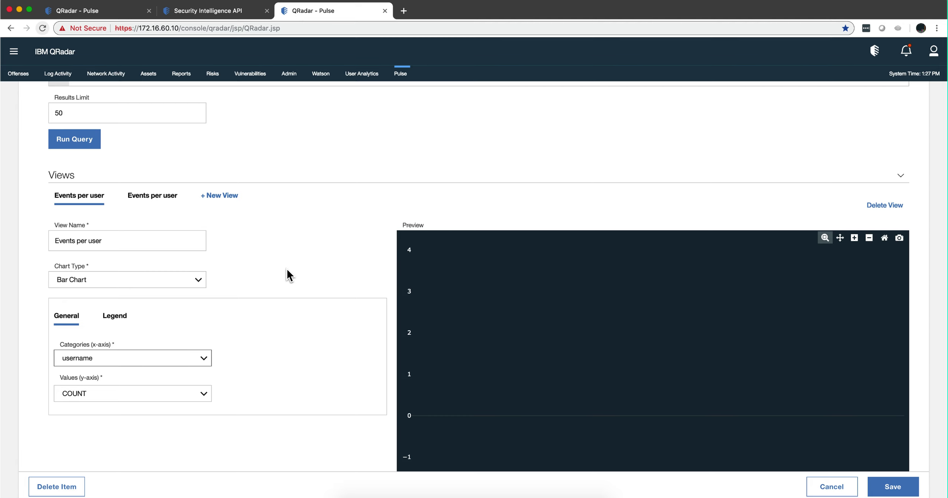
scroll(288, 275, up, 5)
scroll(99, 271, up, 1)
- Run the query, set Categories to Source IP and Values to Log Source, and save
click(82, 257)
scroll(85, 254, down, 8)
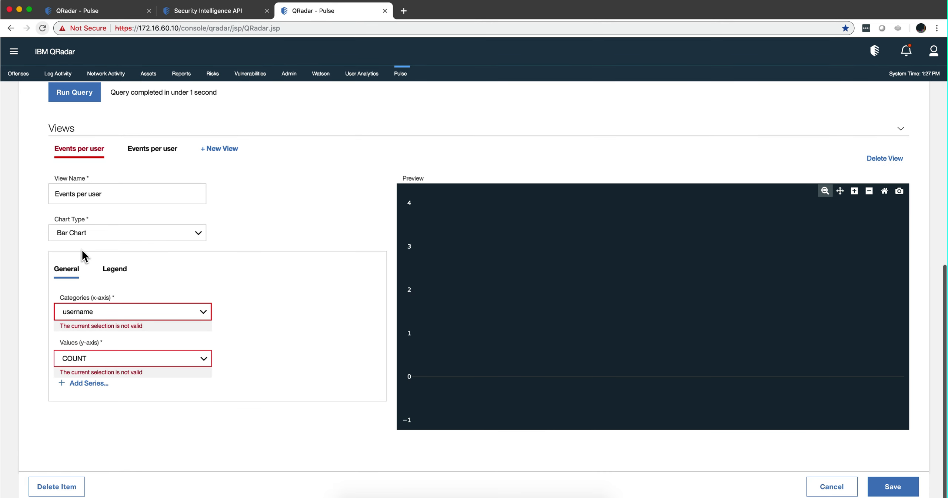
click(194, 318)
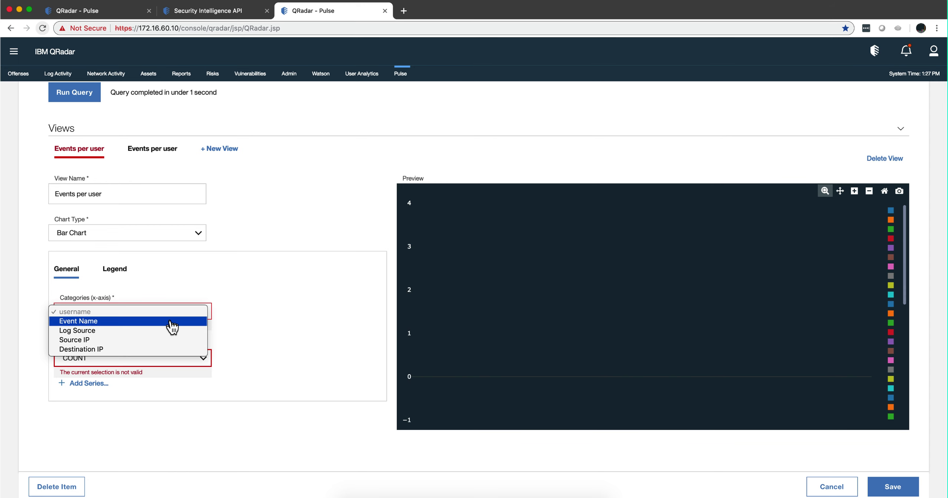
click(166, 340)
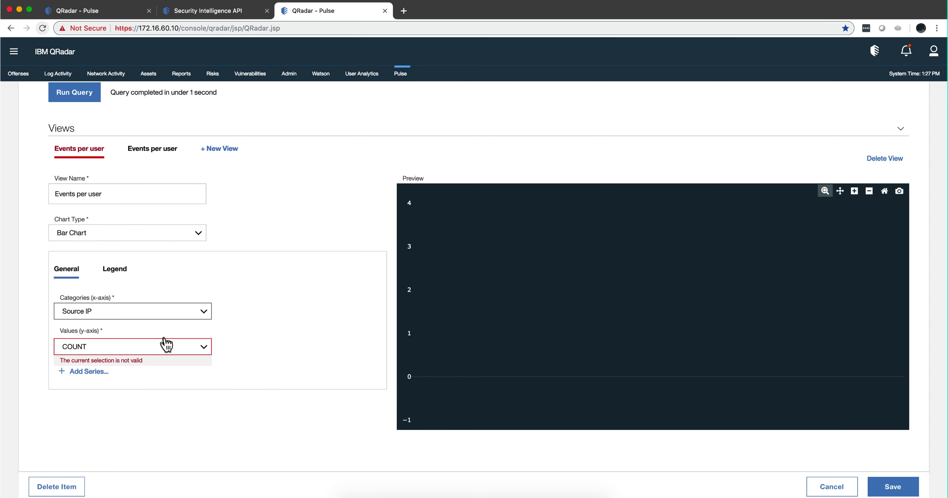
click(203, 354)
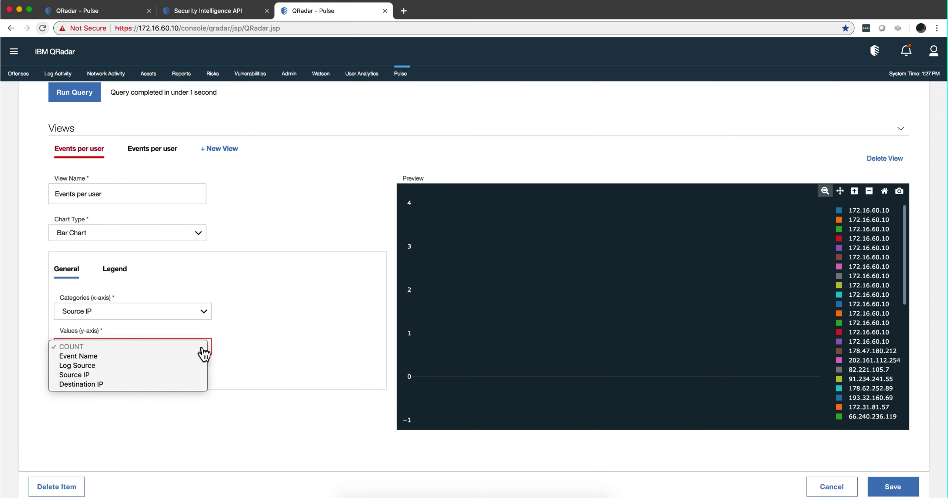
click(189, 369)
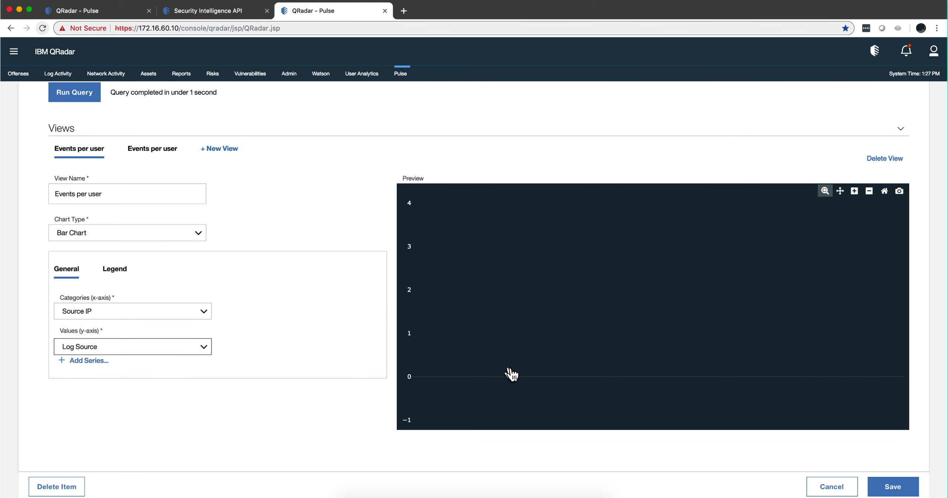
click(886, 486)
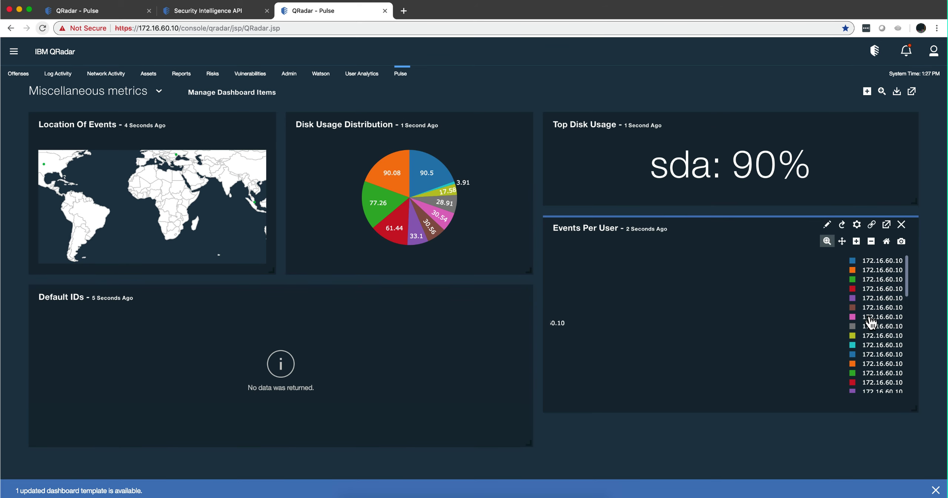
- Swipe back to the Edit Dashboard Item form showing the saved Amazon VPC Flow query
scroll(796, 302, left, 5)
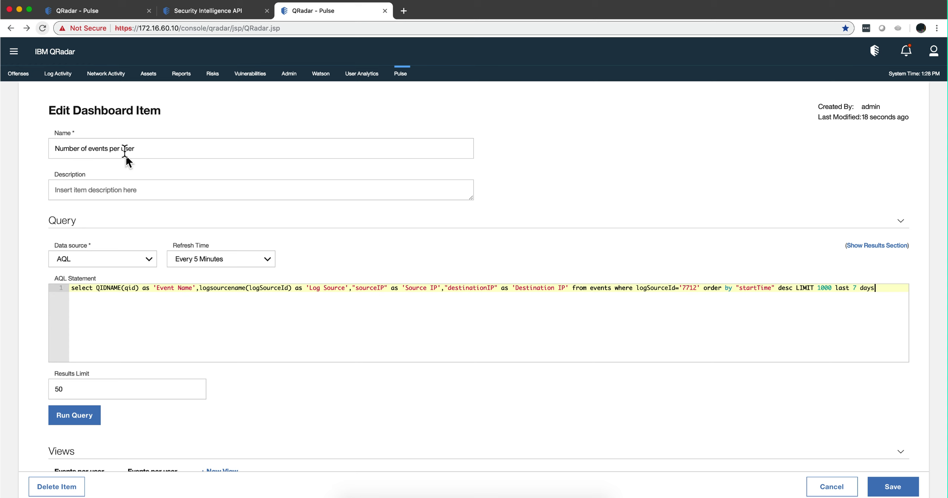
- Return to Log Activity and confirm the search type stays Advanced Search
click(61, 75)
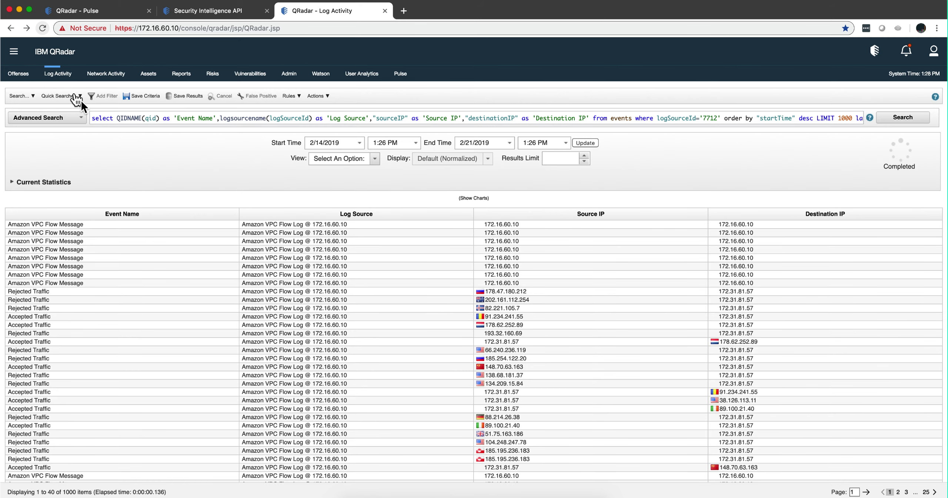
click(76, 117)
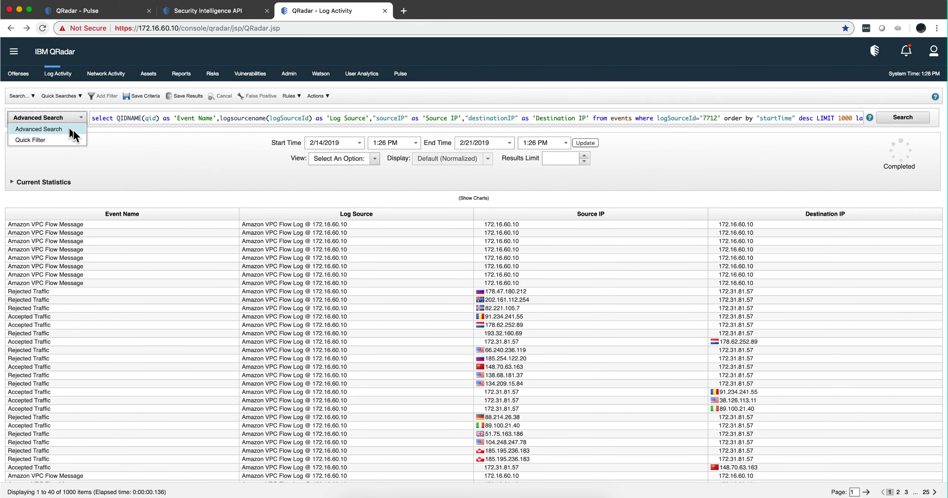
click(119, 155)
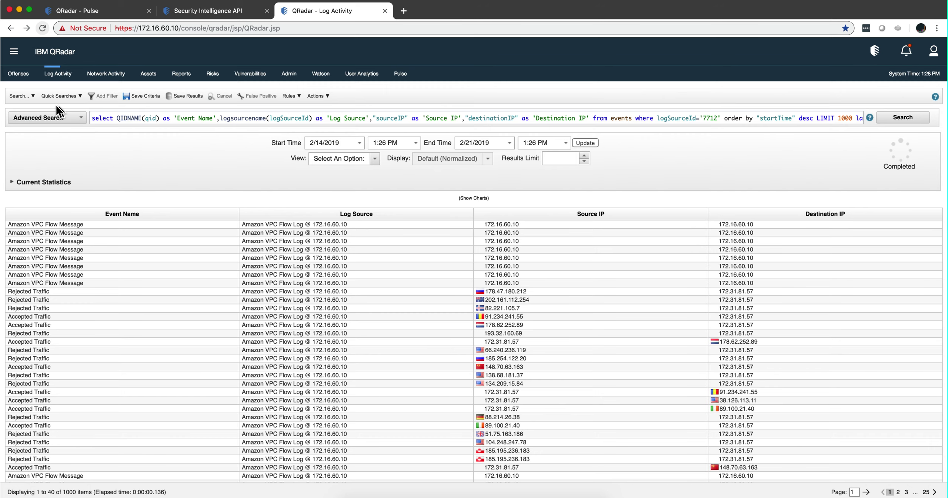
- Start a new event search, then move to the Network Activity search page
click(33, 96)
click(32, 108)
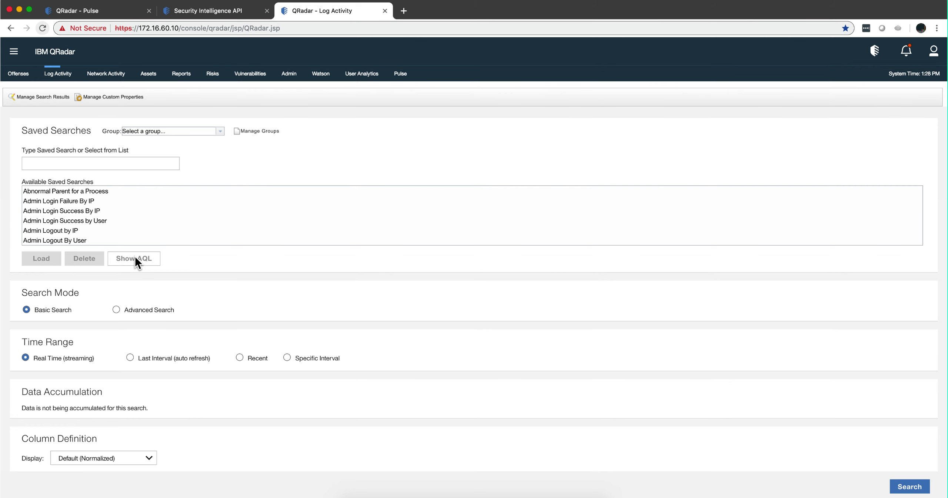
click(106, 74)
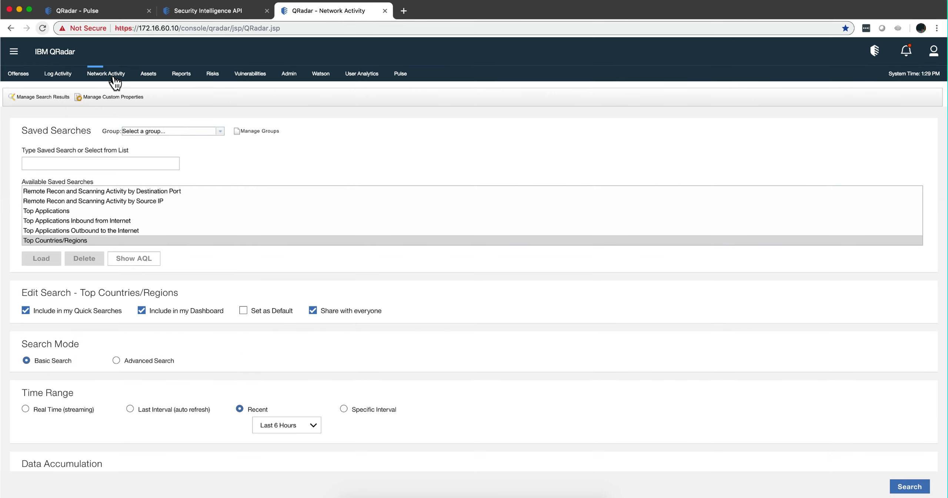